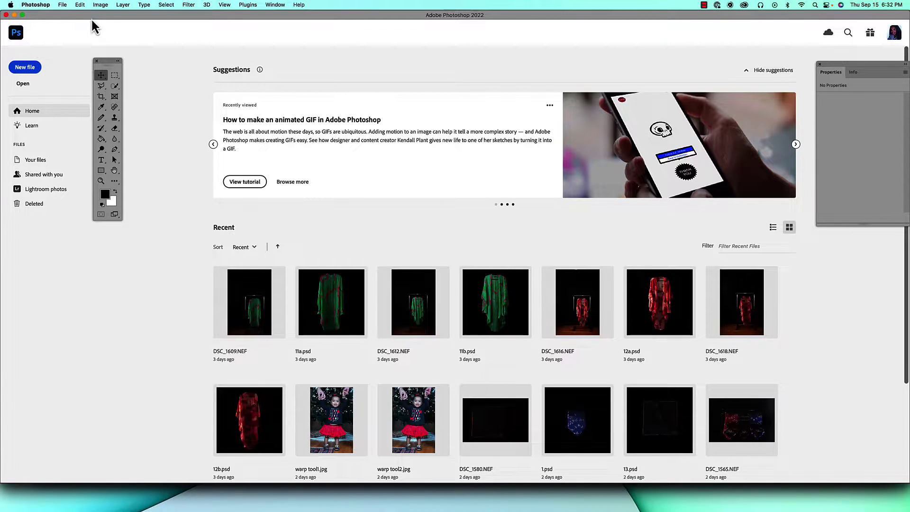
- Create Untitled-1, an 8 × 8 inch, 100 ppi document with transparent background contents
click(61, 6)
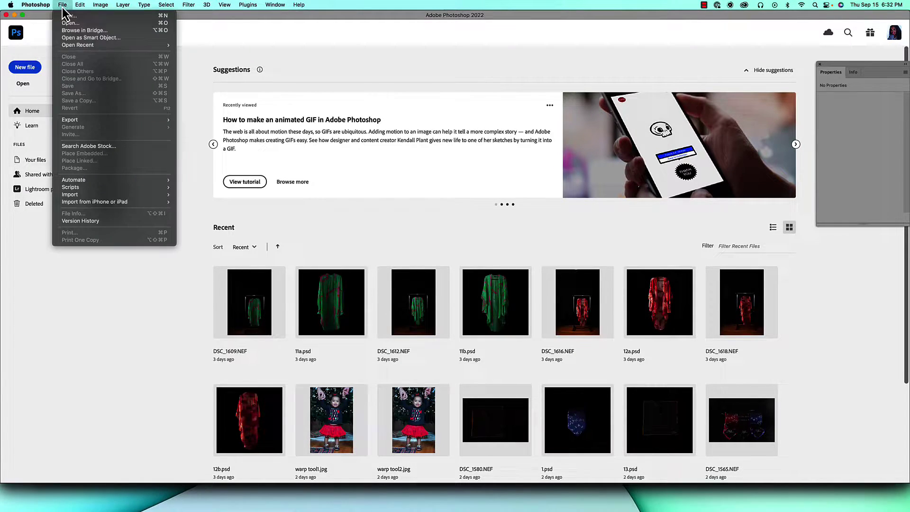
click(67, 19)
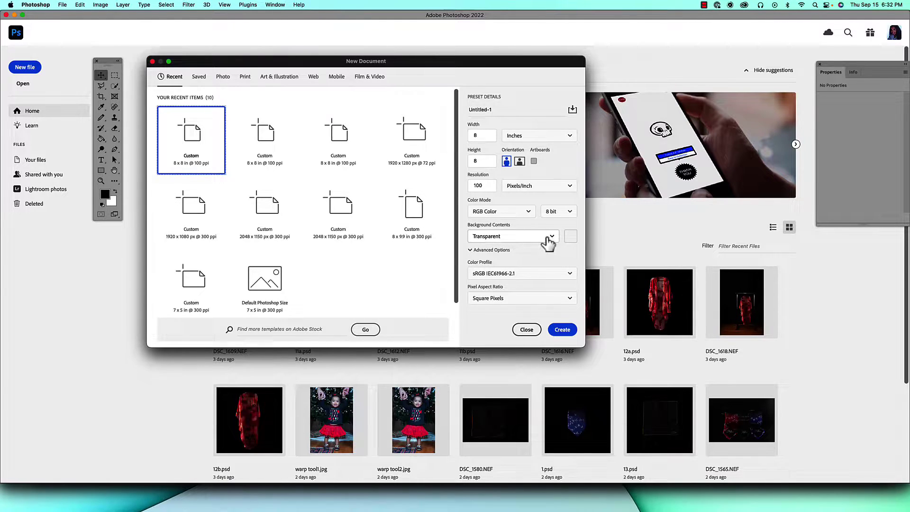
click(567, 331)
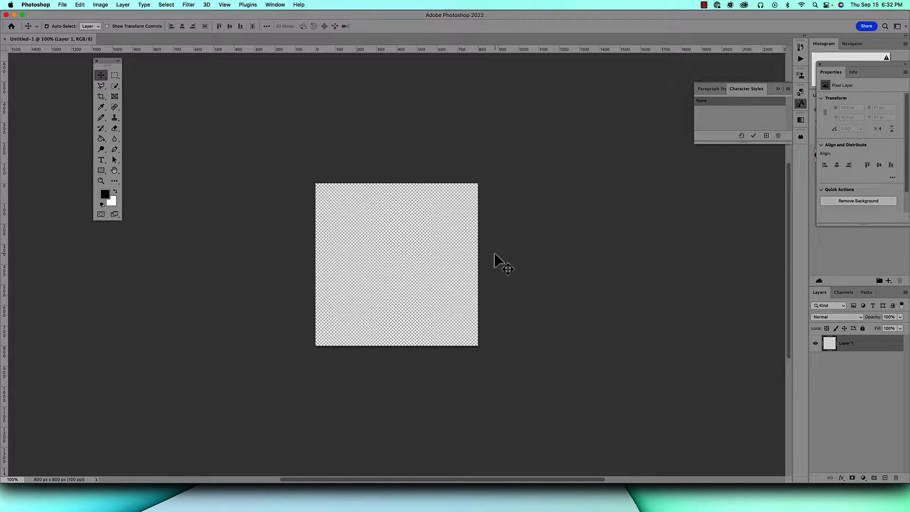
- Draw an elliptical marquee oval across the upper canvas
key(m)
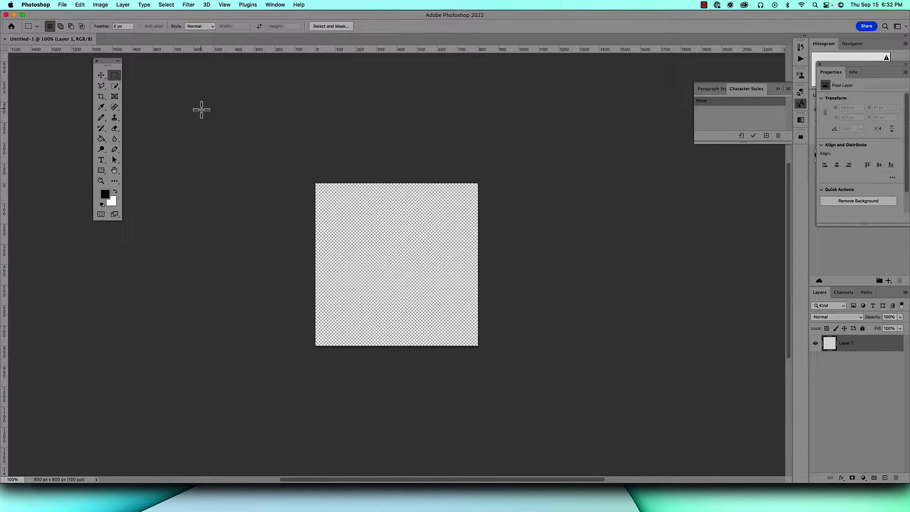
alt+click(115, 75)
drag(337, 212, 470, 300)
- Add a triangular tail below the oval using the Polygonal Lasso
click(103, 87)
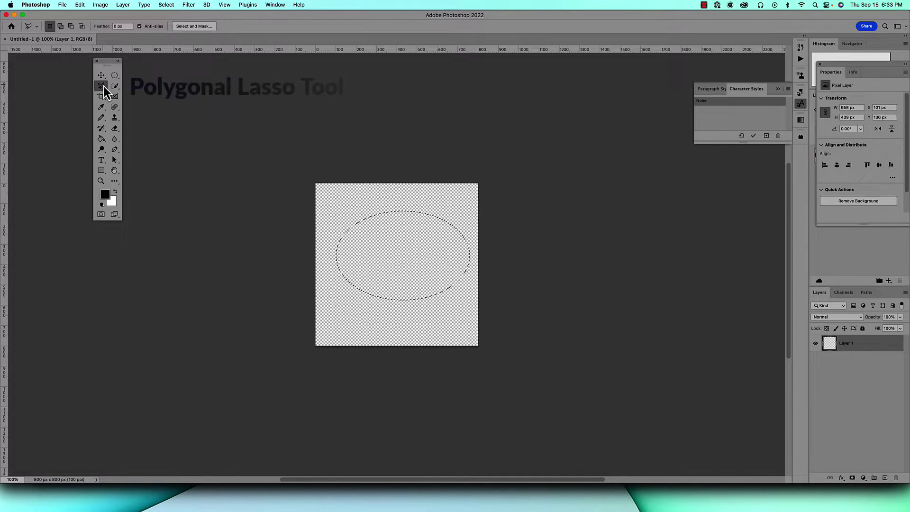
right_click(104, 87)
click(127, 93)
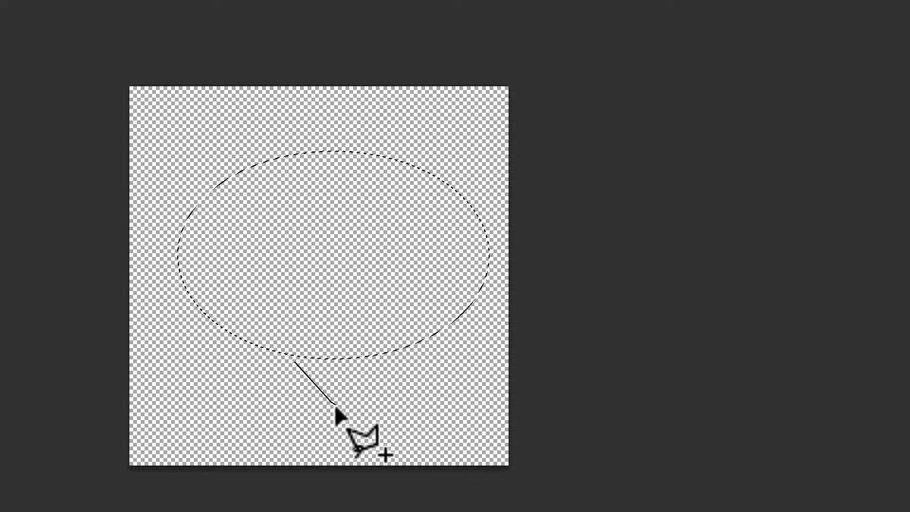
click(331, 402)
click(352, 358)
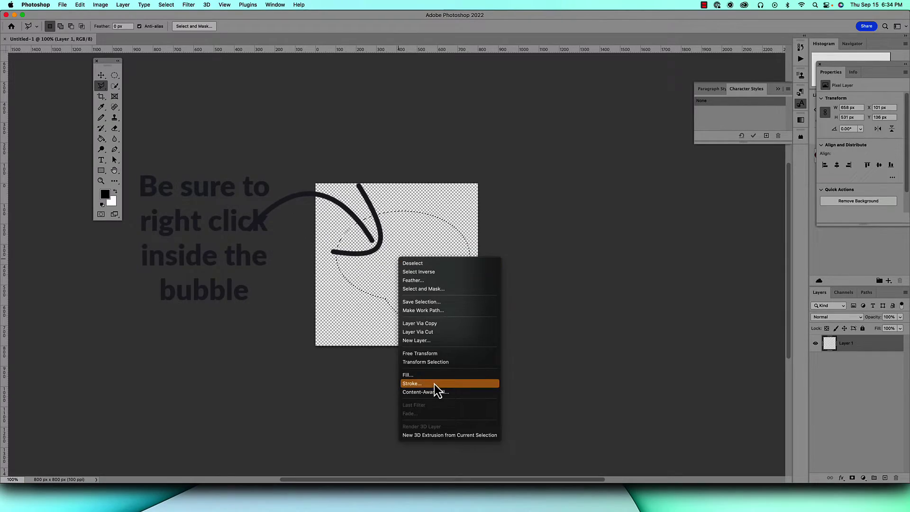
- Stroke the bubble selection with a 20 px black outline, centred on the edge
click(434, 385)
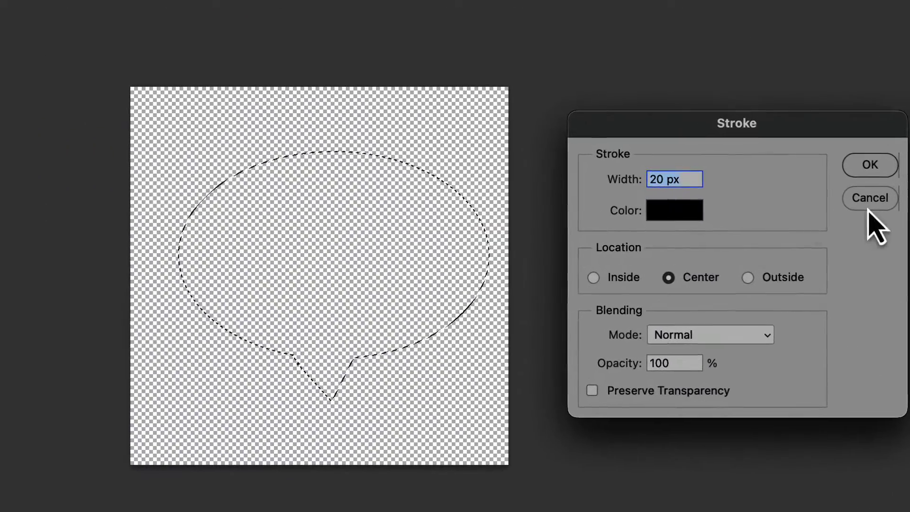
click(659, 180)
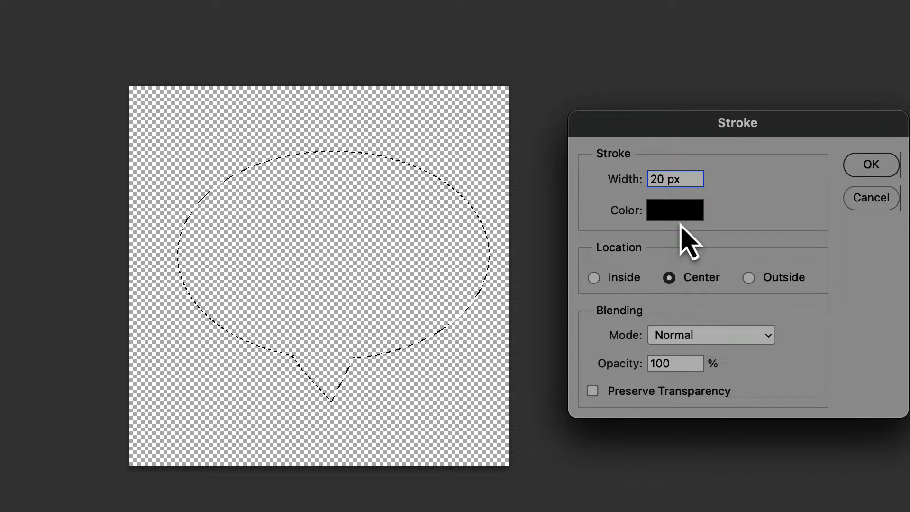
click(870, 164)
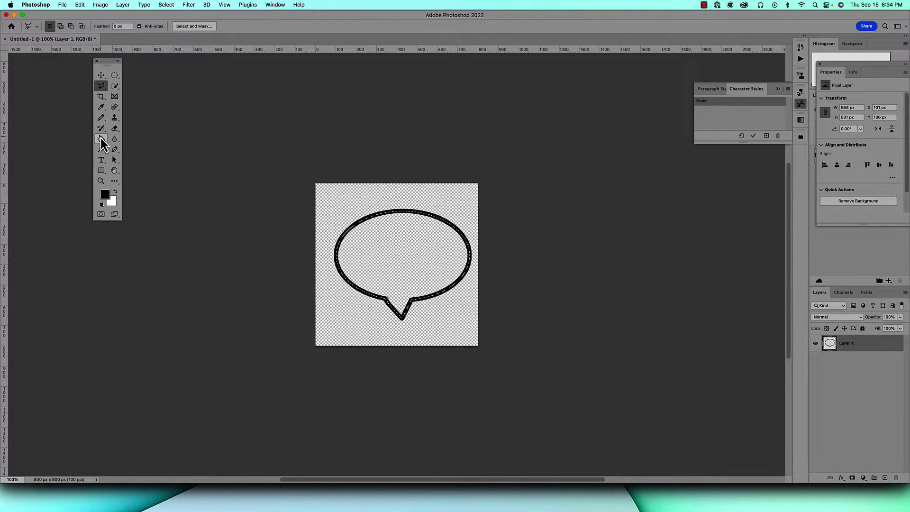
- Paint-bucket fill the bubble's interior with a near-white foreground colour
click(102, 139)
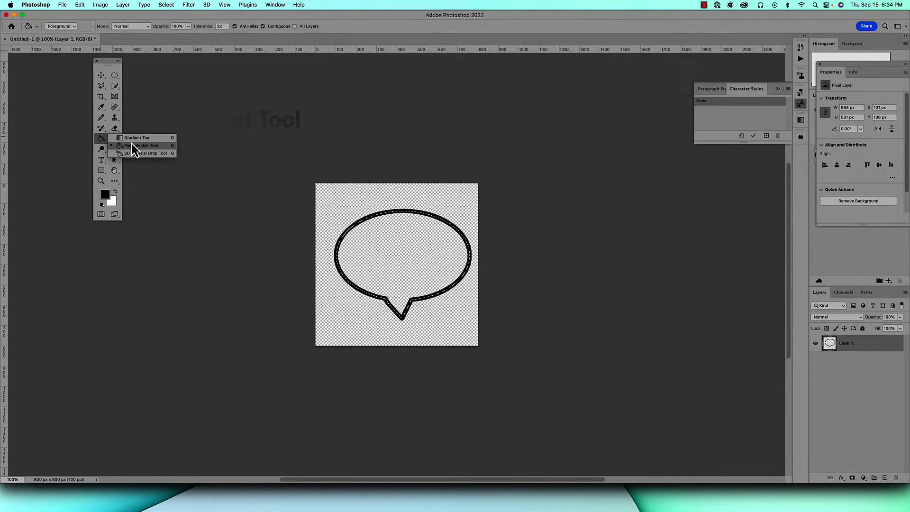
click(142, 145)
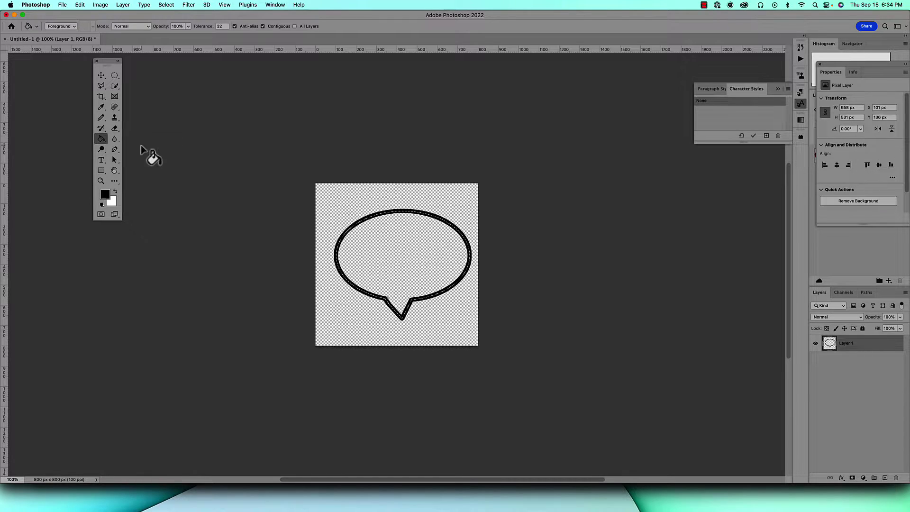
click(106, 199)
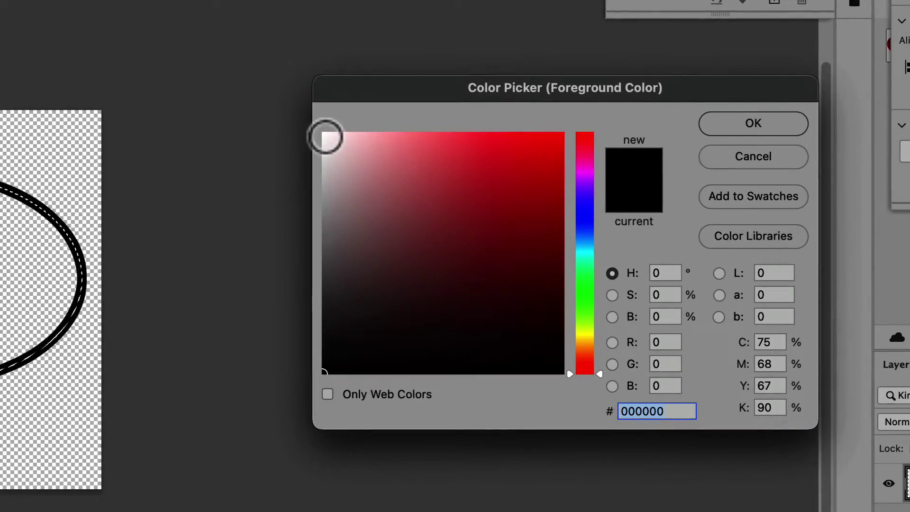
click(327, 137)
click(754, 124)
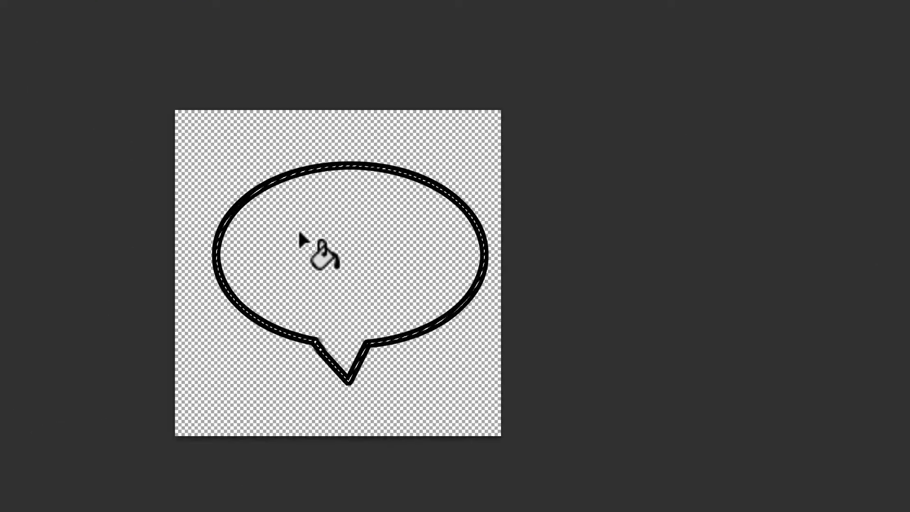
click(379, 243)
key(v)
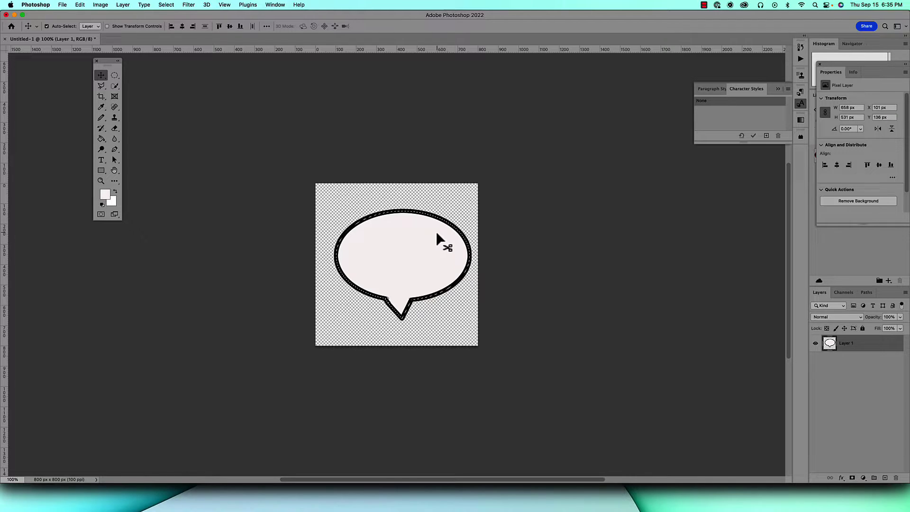
- Deselect the bubble and zoom in to check the tail, then zoom back out
key(super+d)
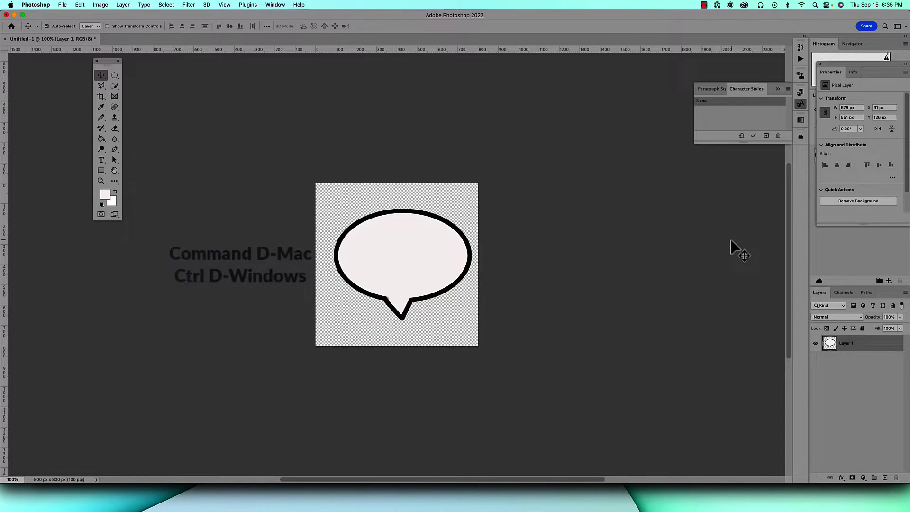
scroll(398, 304, up, 5)
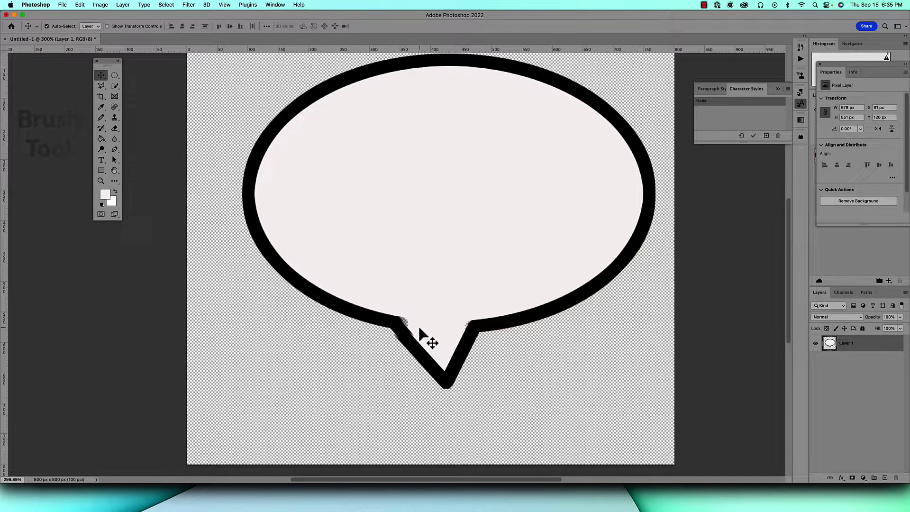
key(b)
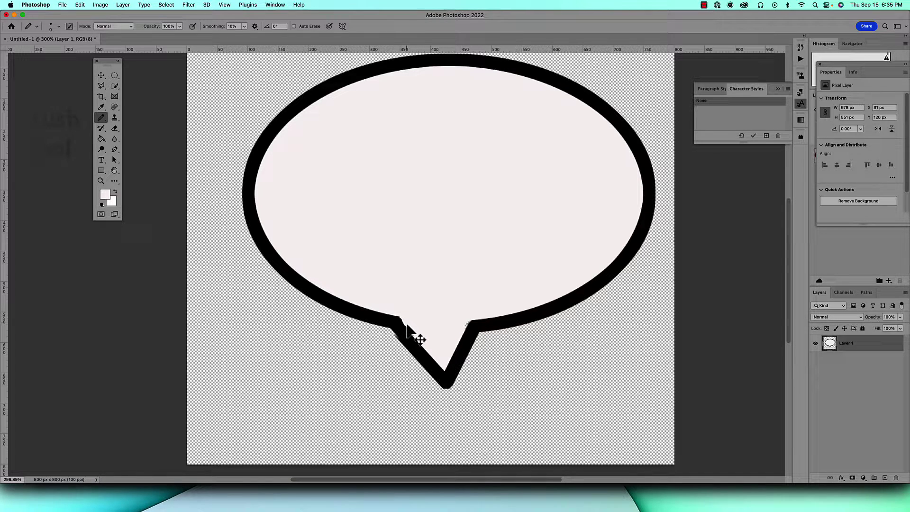
scroll(411, 334, down, 5)
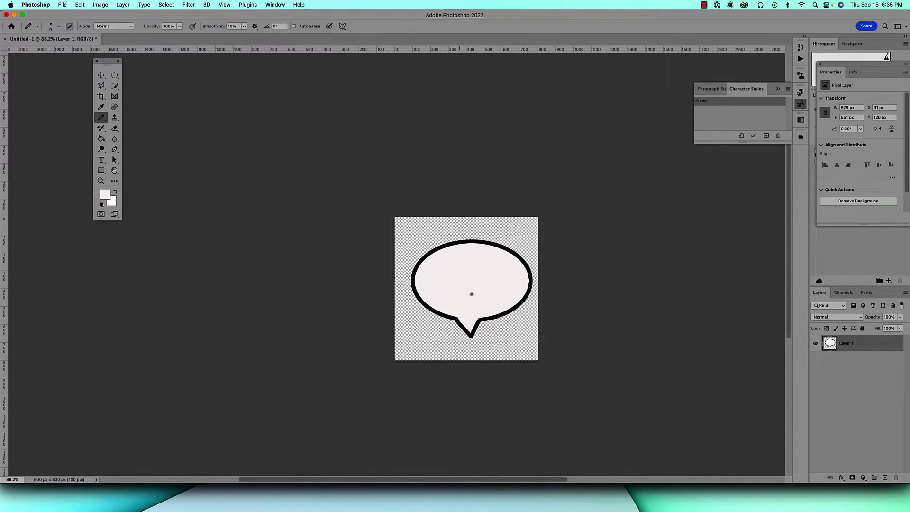
scroll(475, 255, right, 4)
scroll(475, 256, down, 2)
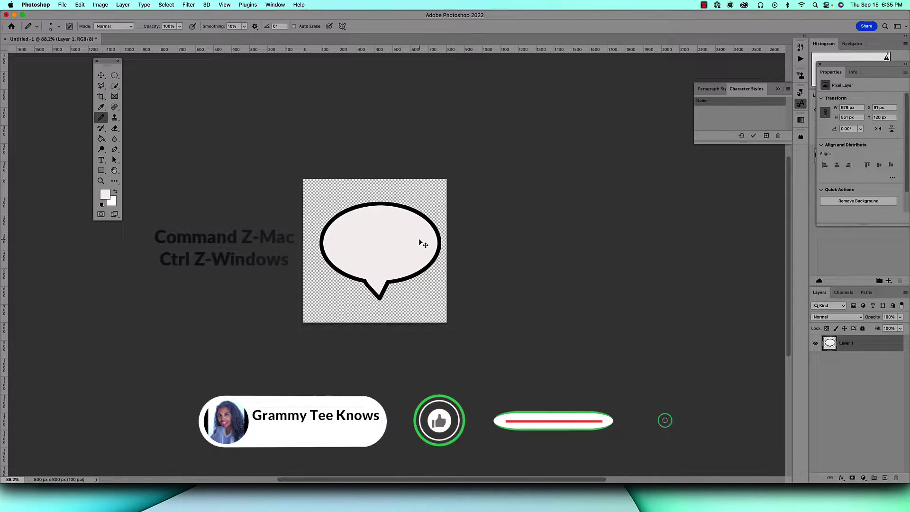
- Undo back to an empty canvas and draw a square rectangular marquee in the middle
key(super+z)
key(super+z)
key(super+z)
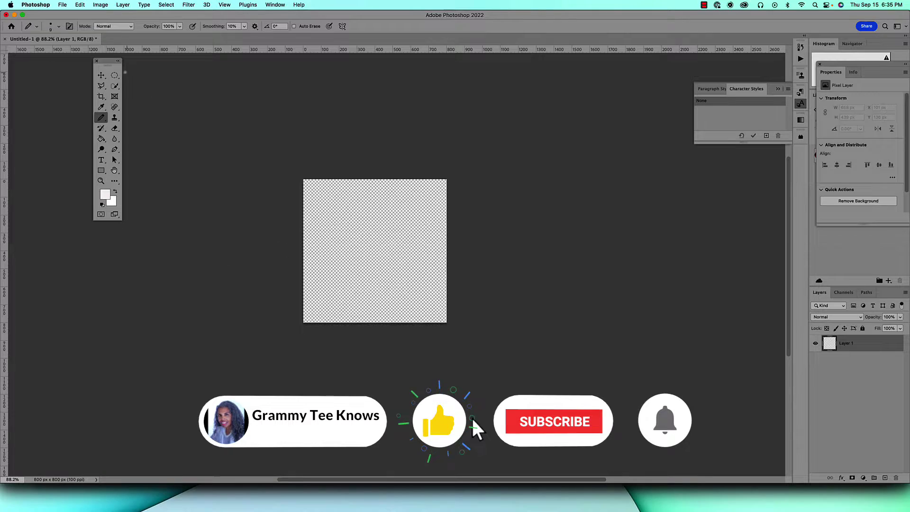
click(115, 76)
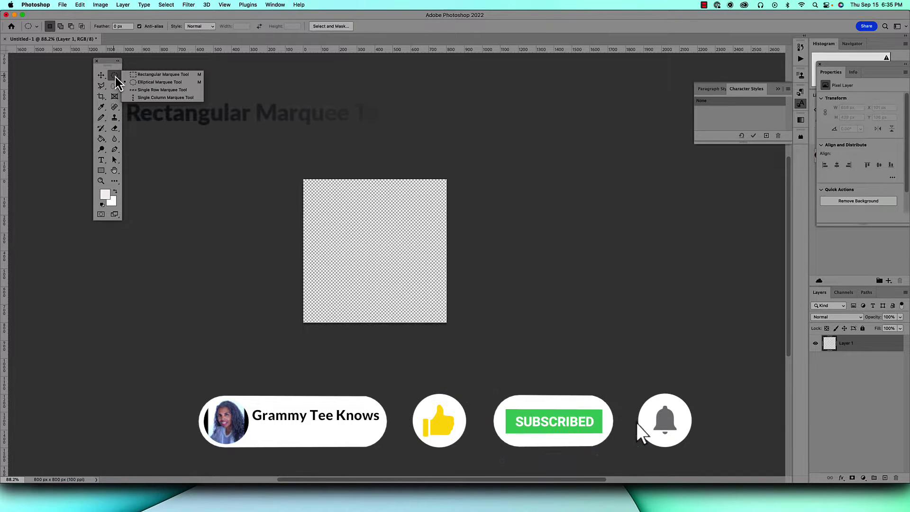
click(156, 76)
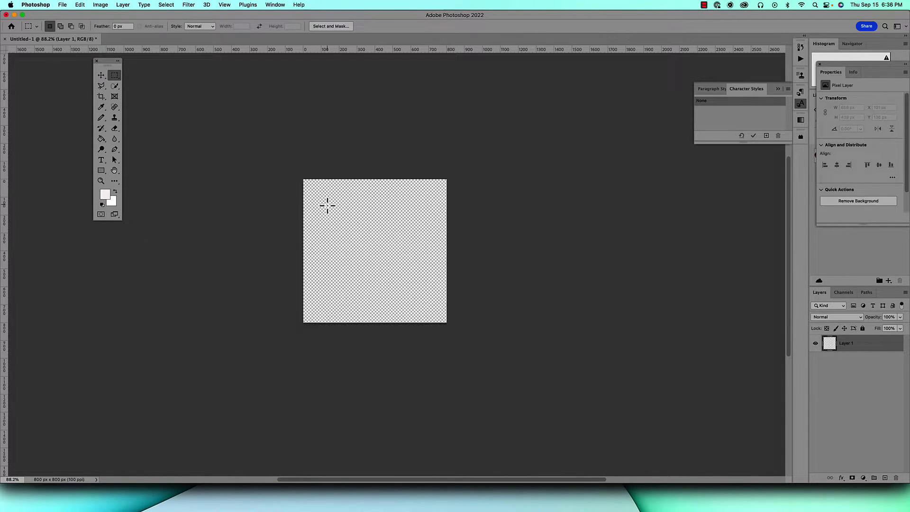
drag(324, 205, 498, 282)
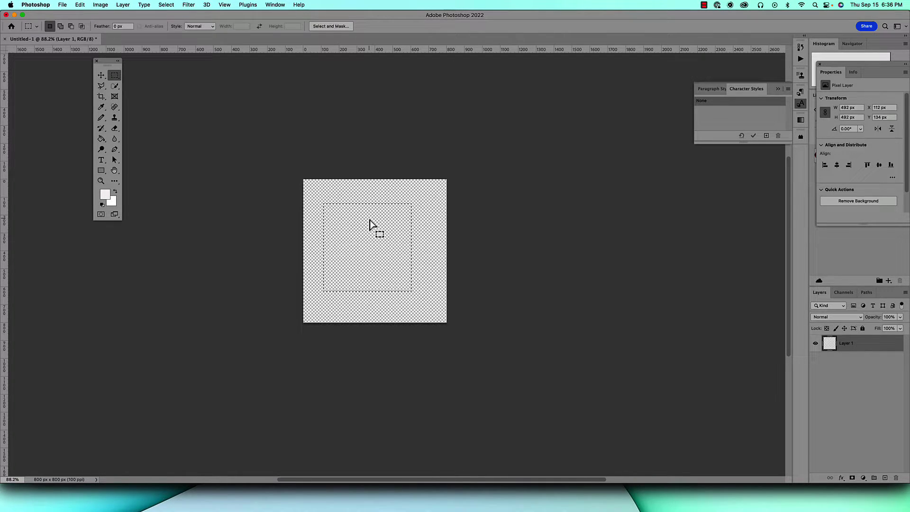
- Add a pointed Polygonal Lasso tail below the square's bottom edge
click(101, 86)
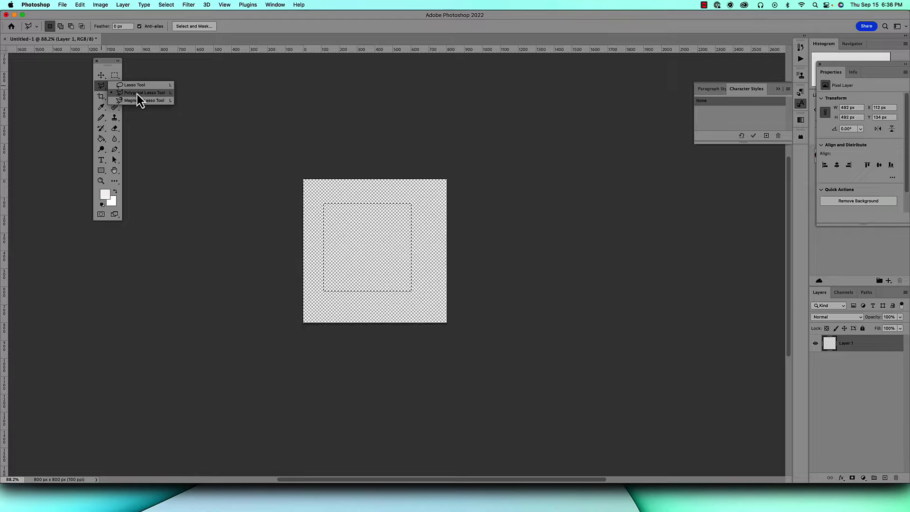
click(137, 94)
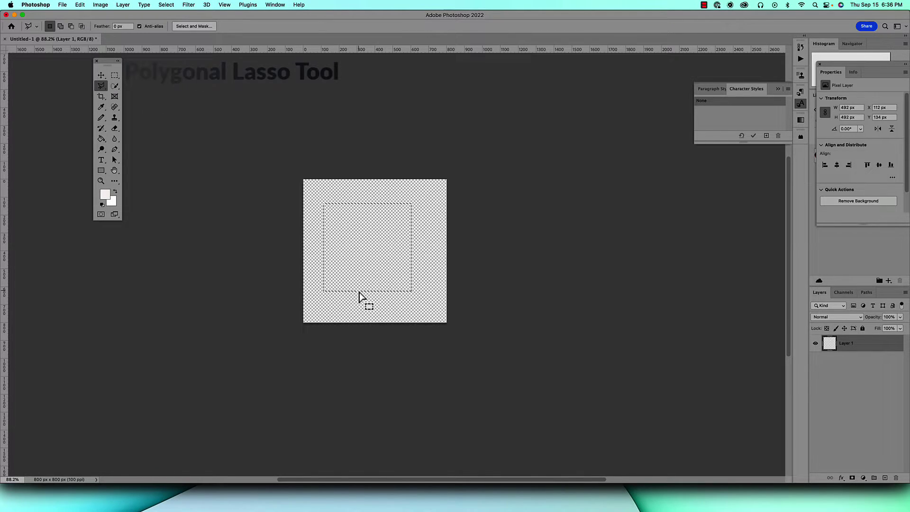
key(shift)
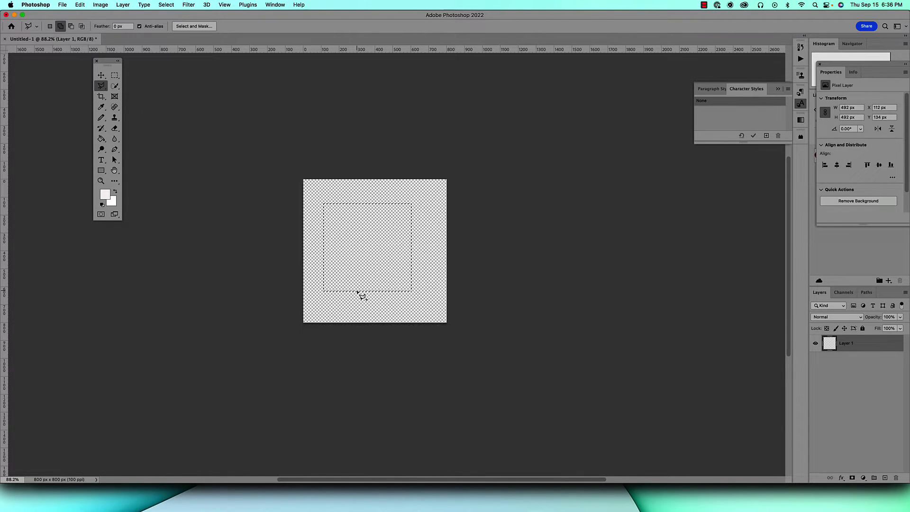
shift+click(358, 291)
click(370, 308)
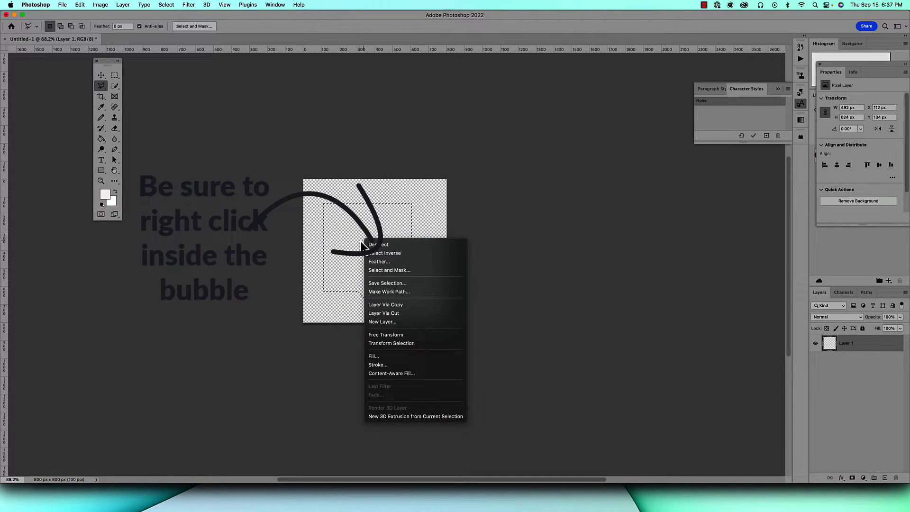
- Stroke the square bubble selection with a 5 px dark green outline
click(389, 366)
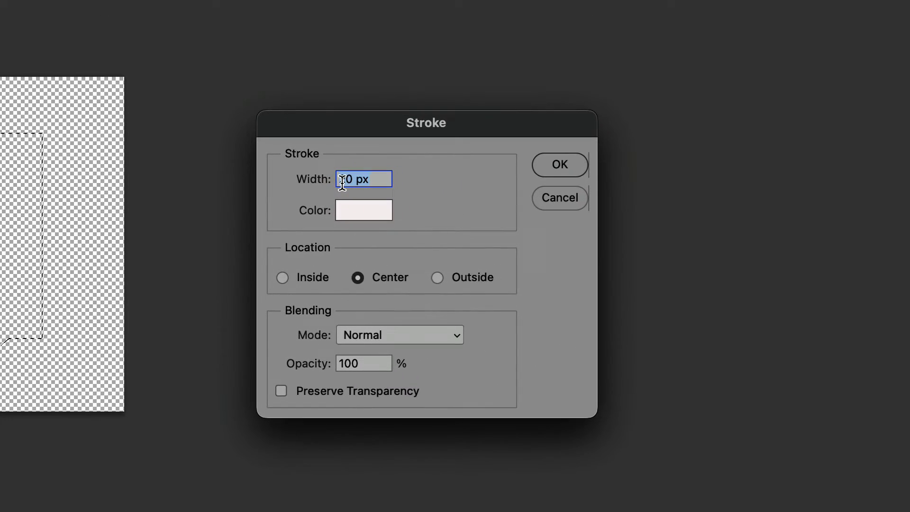
text(5)
click(365, 211)
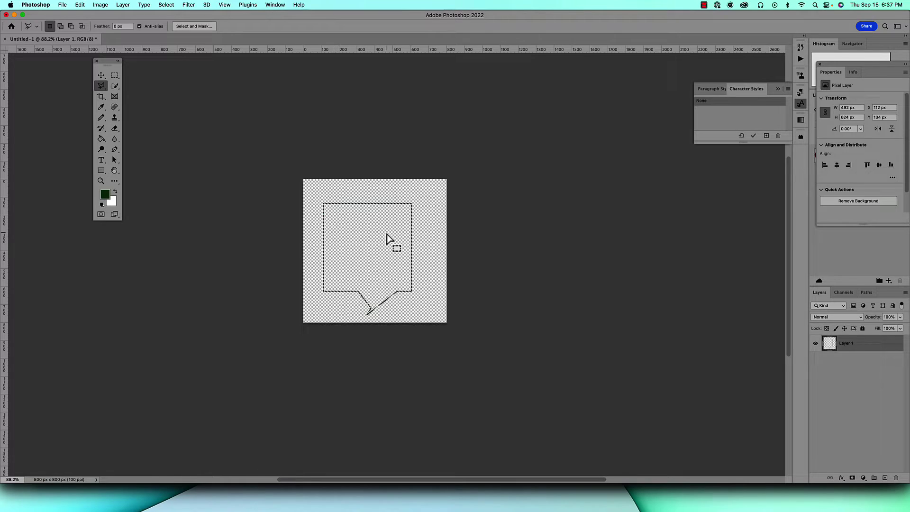
- Paint-bucket fill the bubble with lime yellow-green, then deselect it
click(101, 140)
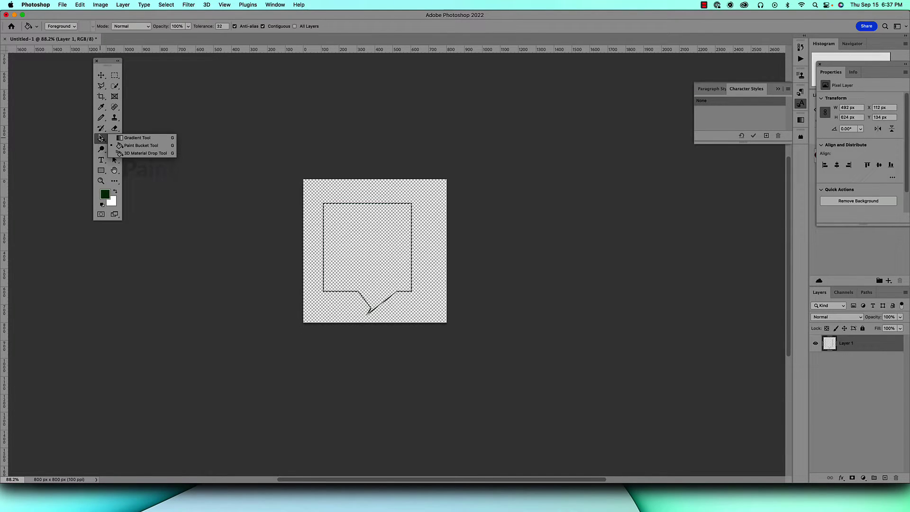
click(139, 145)
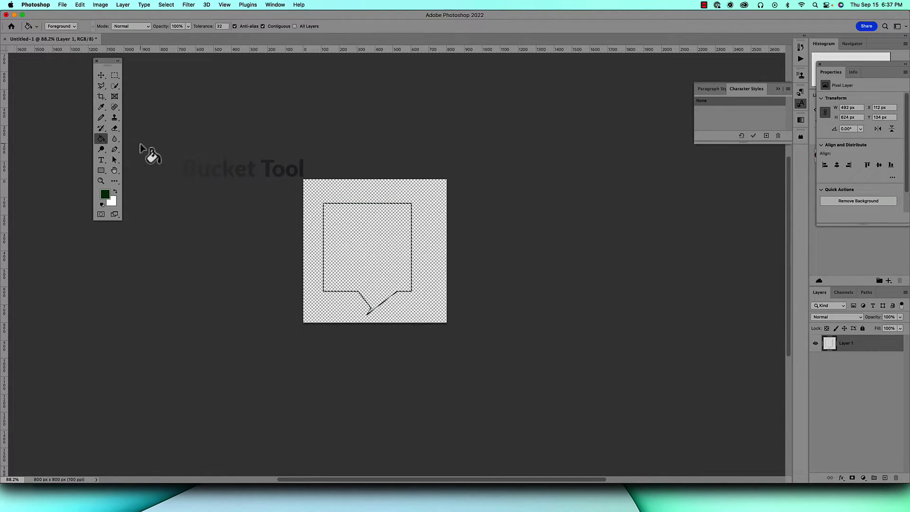
click(107, 197)
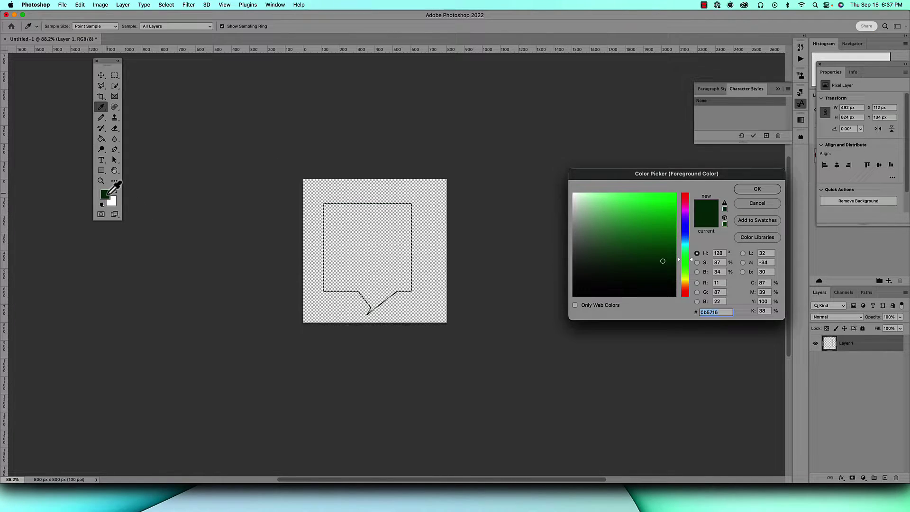
drag(689, 286, 687, 280)
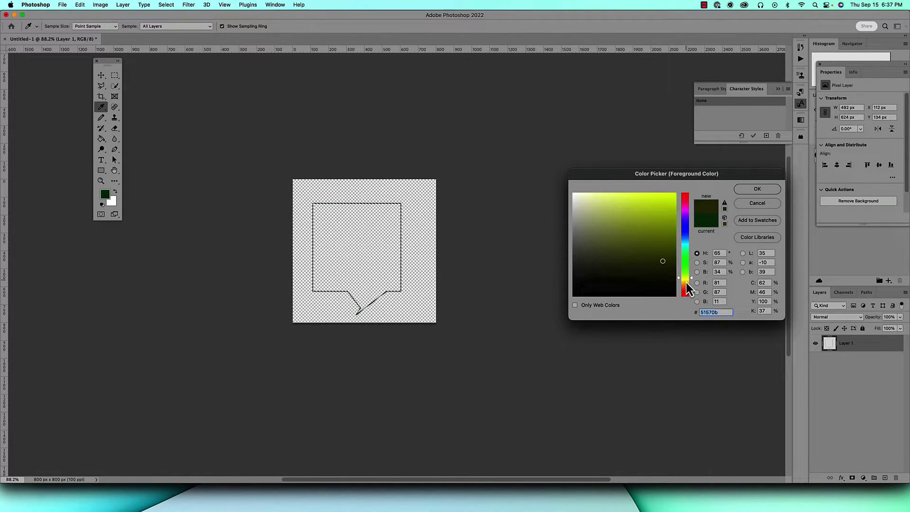
key(Return)
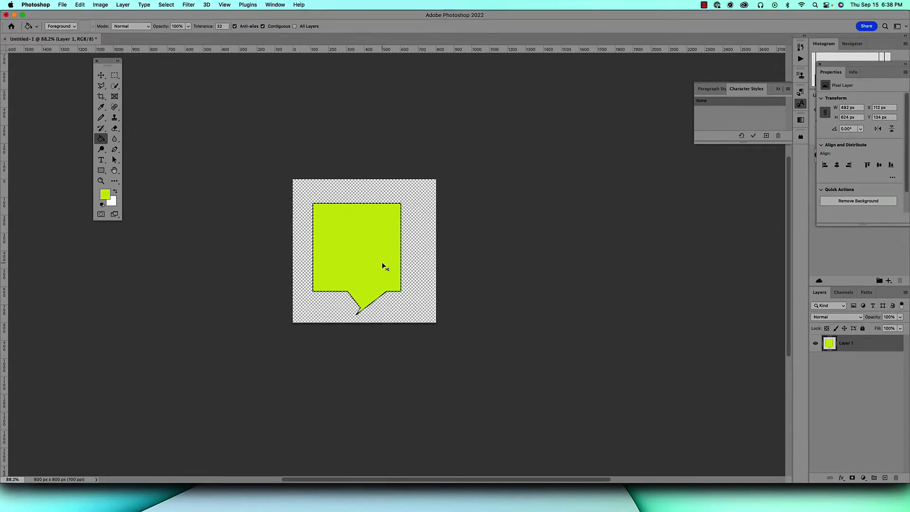
key(super+d)
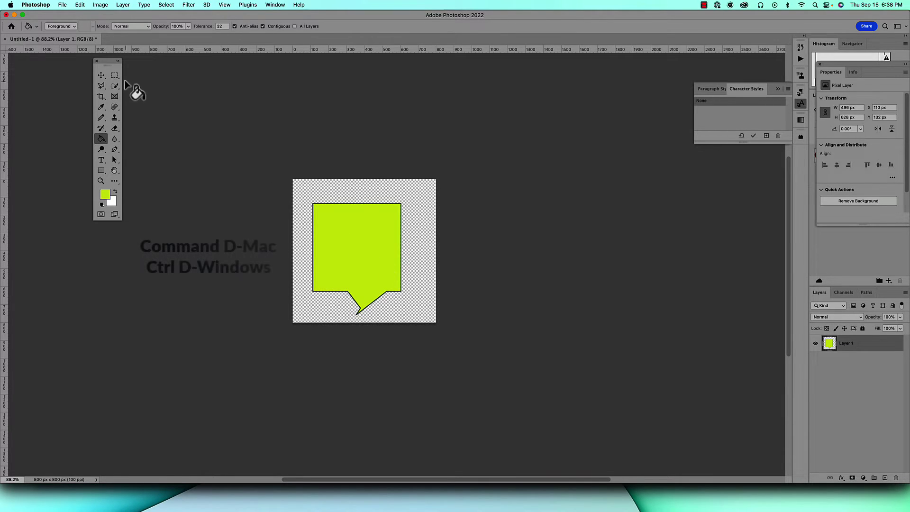
- Move the bubble slightly up and right and start a text layer inside it
click(101, 75)
drag(378, 234, 386, 225)
click(101, 160)
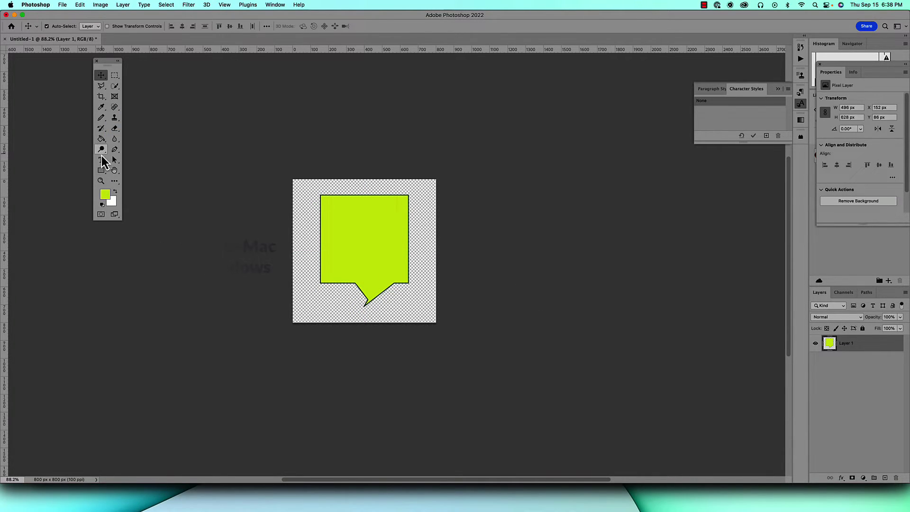
click(333, 217)
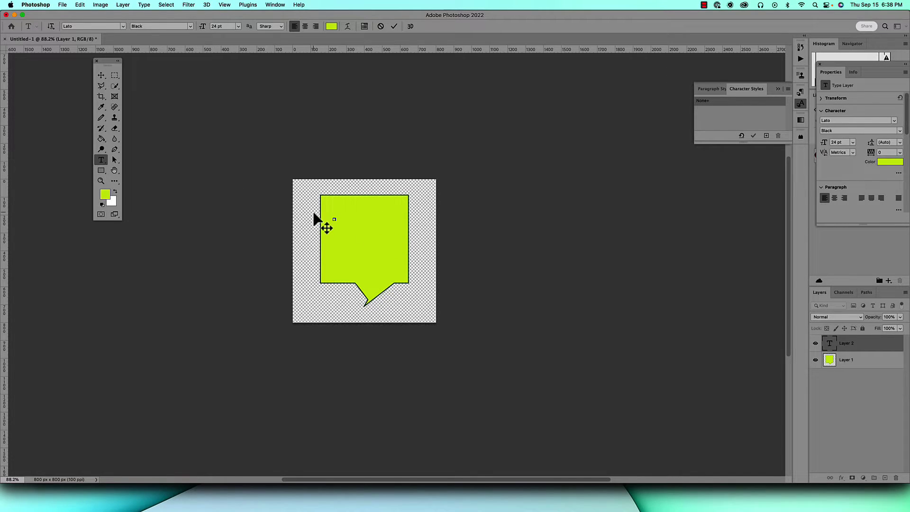
click(337, 217)
- Set the text colour to black and type 'My First Speech Bubble Yay!'
click(104, 195)
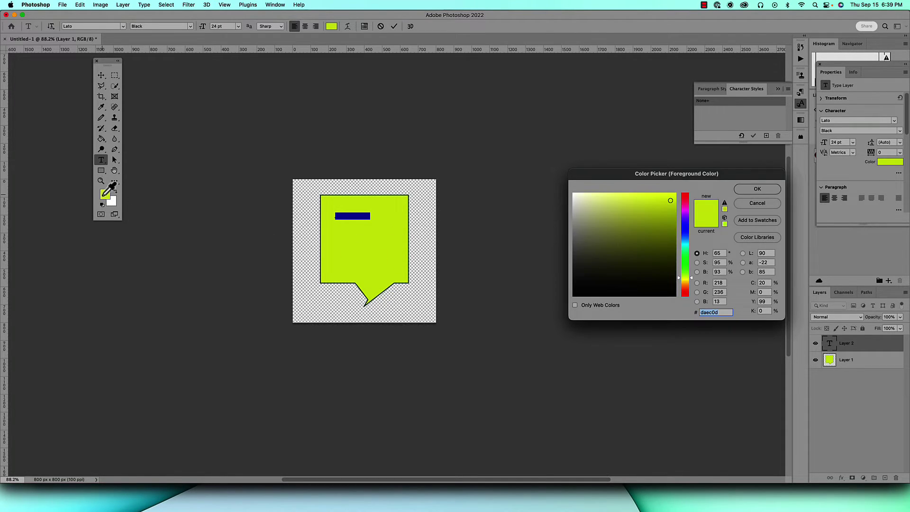
click(578, 296)
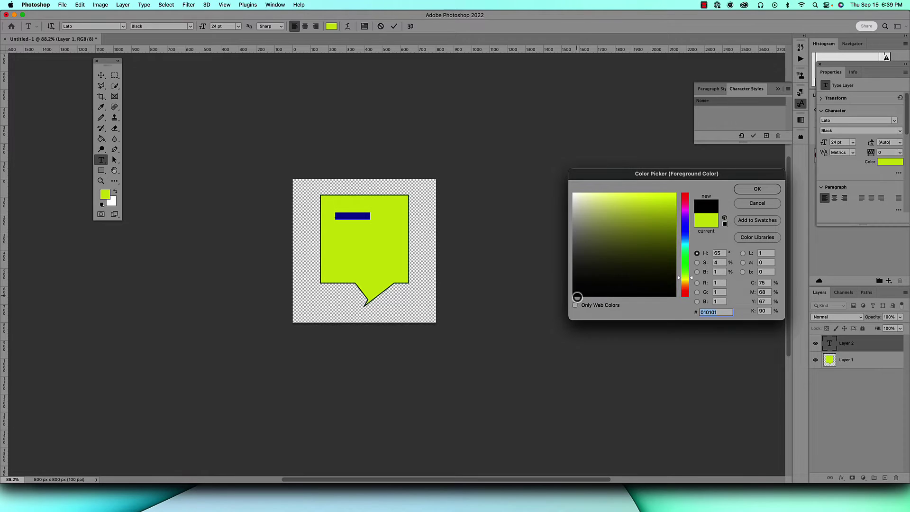
key(Return)
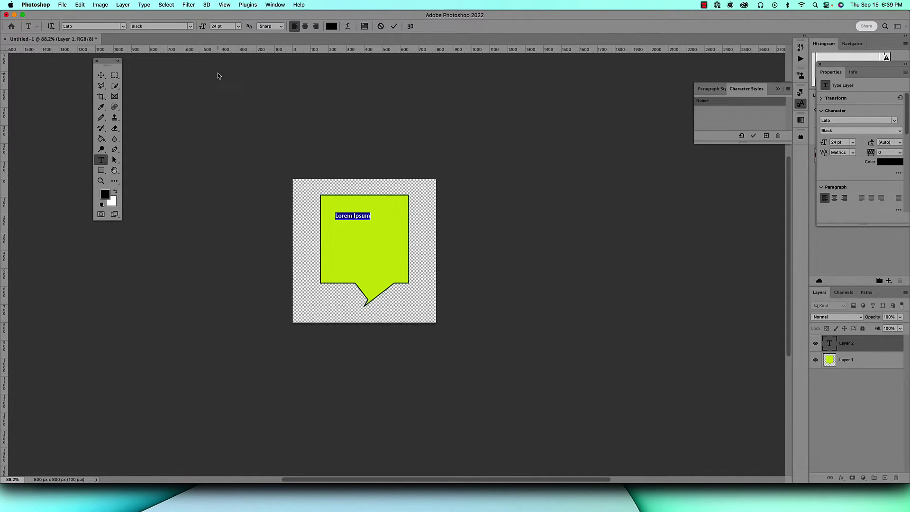
text(My First Speech Bubble Yay!)
click(101, 75)
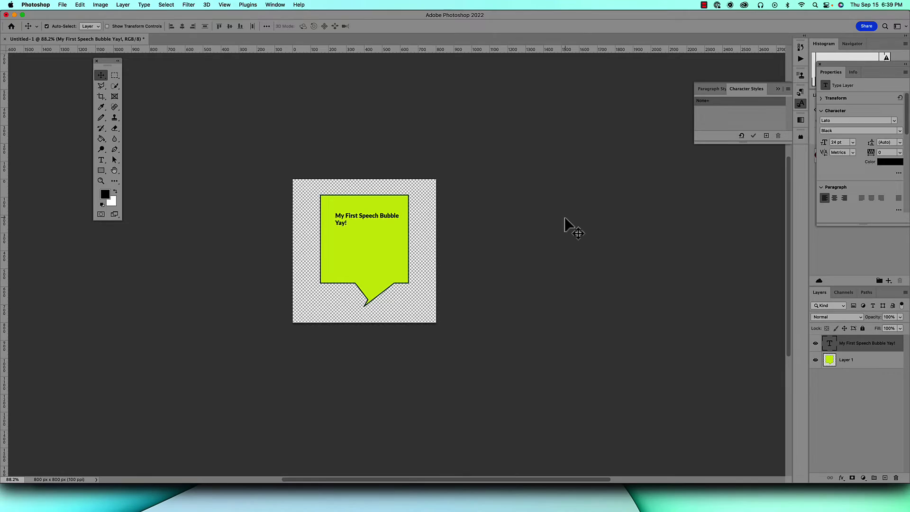